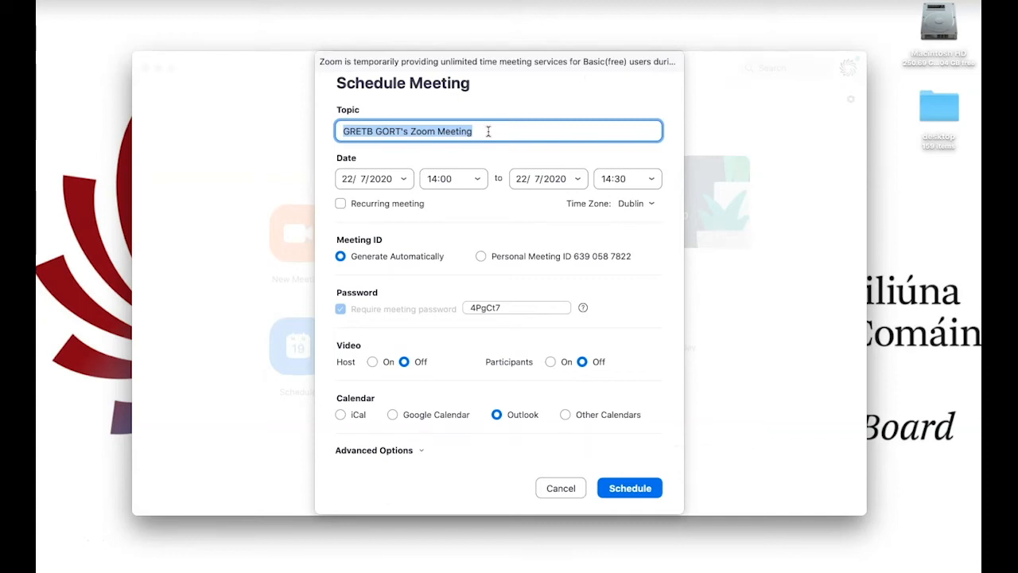
Set the meeting topic to the teacher's name in possessive form followed by "Tour Guiding Class"
{"action": "left_click_drag", "start_coordinate": [473, 131], "coordinate": [340, 131]}
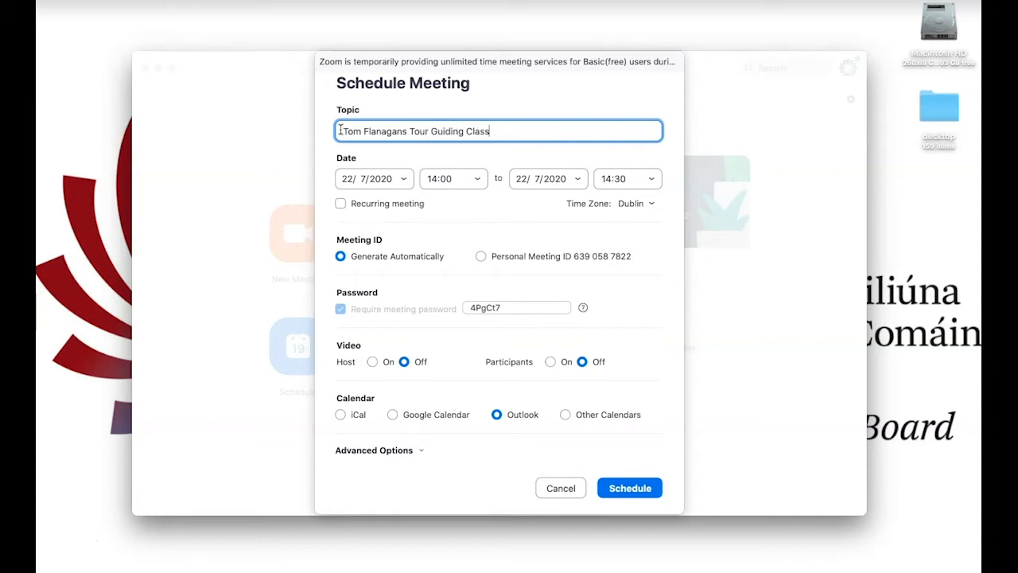
Check the meeting's date and start time choices and try out the recurring meeting option
{"action": "left_click", "coordinate": [373, 179]}
{"action": "left_click", "coordinate": [403, 178]}
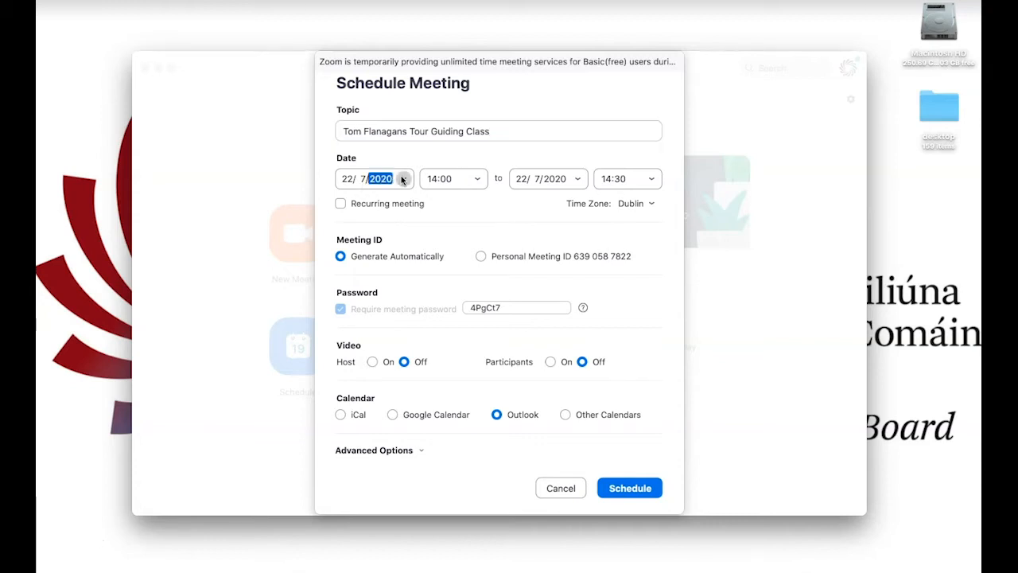
{"action": "left_click", "coordinate": [478, 181]}
{"action": "left_click", "coordinate": [476, 181]}
{"action": "left_click", "coordinate": [478, 181]}
{"action": "left_click", "coordinate": [533, 213]}
{"action": "left_click", "coordinate": [341, 204]}
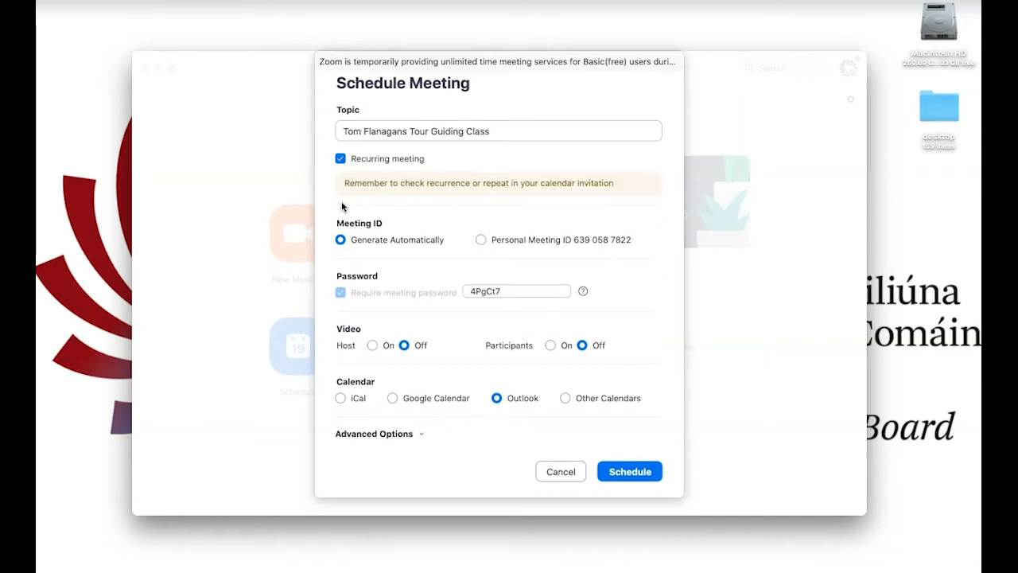
{"action": "left_click", "coordinate": [341, 159]}
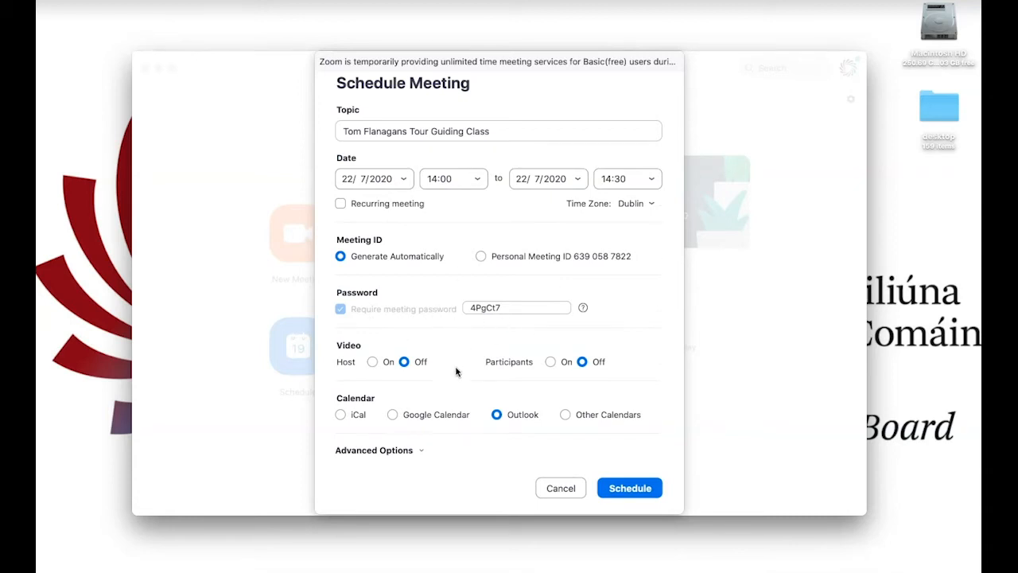
Turn video on for both the host and the participants
{"action": "left_click", "coordinate": [371, 362]}
{"action": "left_click", "coordinate": [551, 362]}
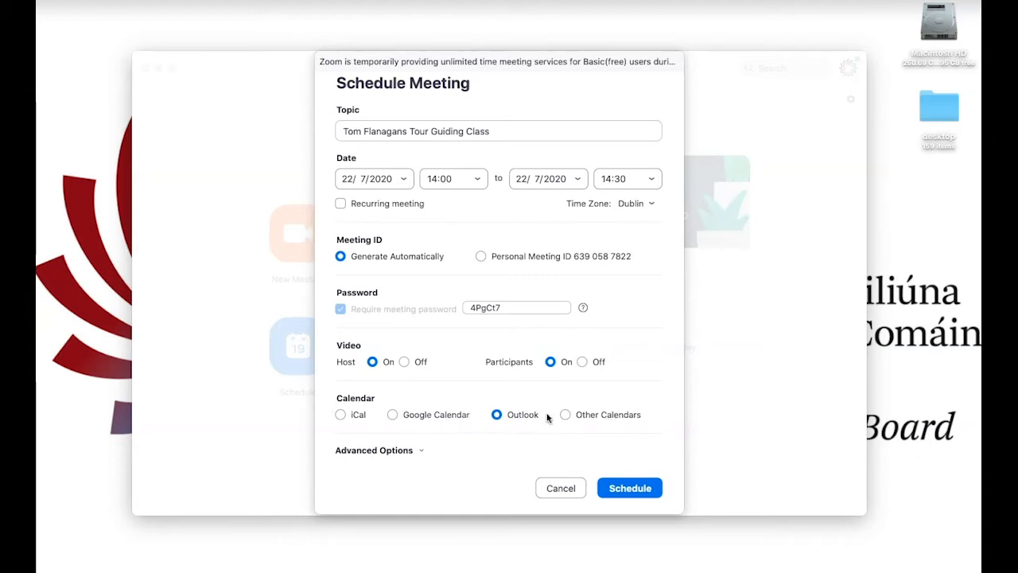
Enable the waiting room in the advanced meeting options and schedule the meeting
{"action": "left_click", "coordinate": [421, 452]}
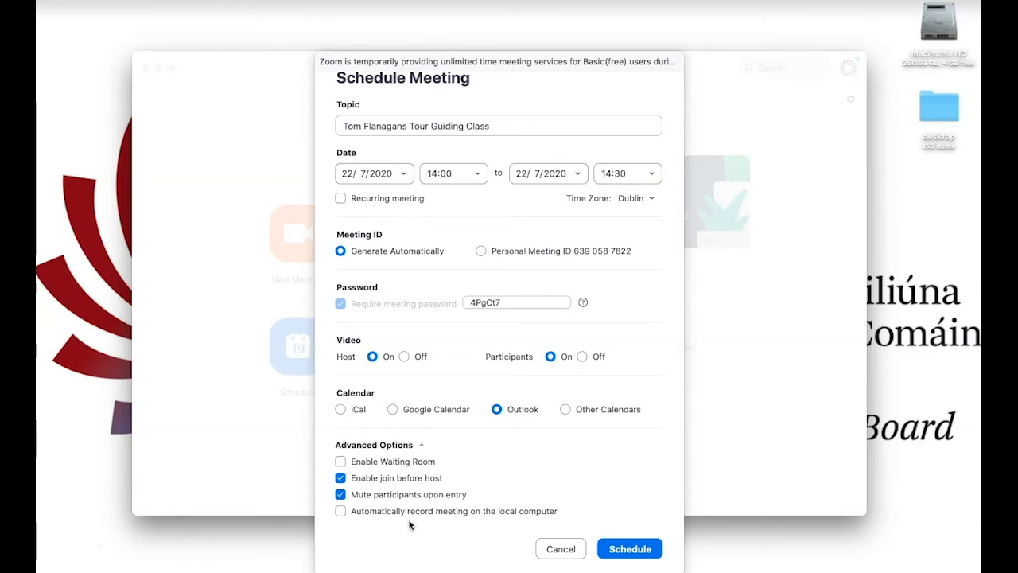
{"action": "left_click", "coordinate": [340, 511]}
{"action": "left_click", "coordinate": [340, 511]}
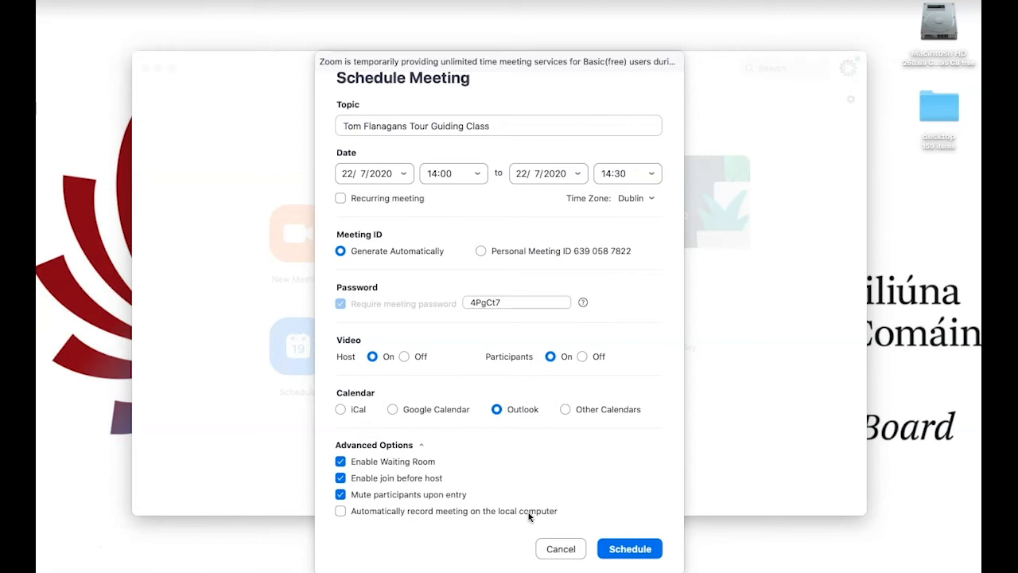
{"action": "left_click", "coordinate": [630, 548]}
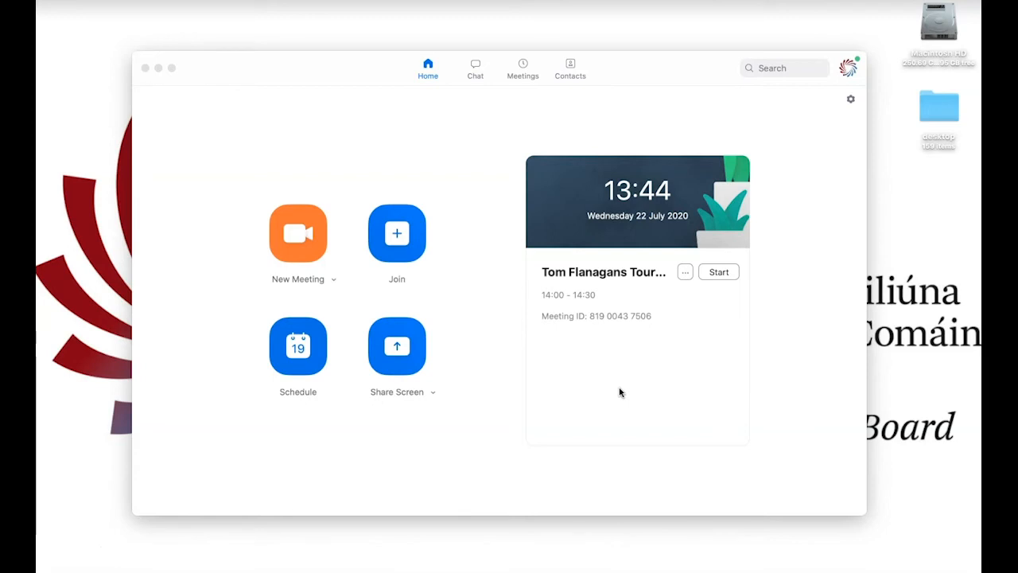
Copy the invitation of the scheduled Tour Guiding class meeting
{"action": "left_click", "coordinate": [685, 272]}
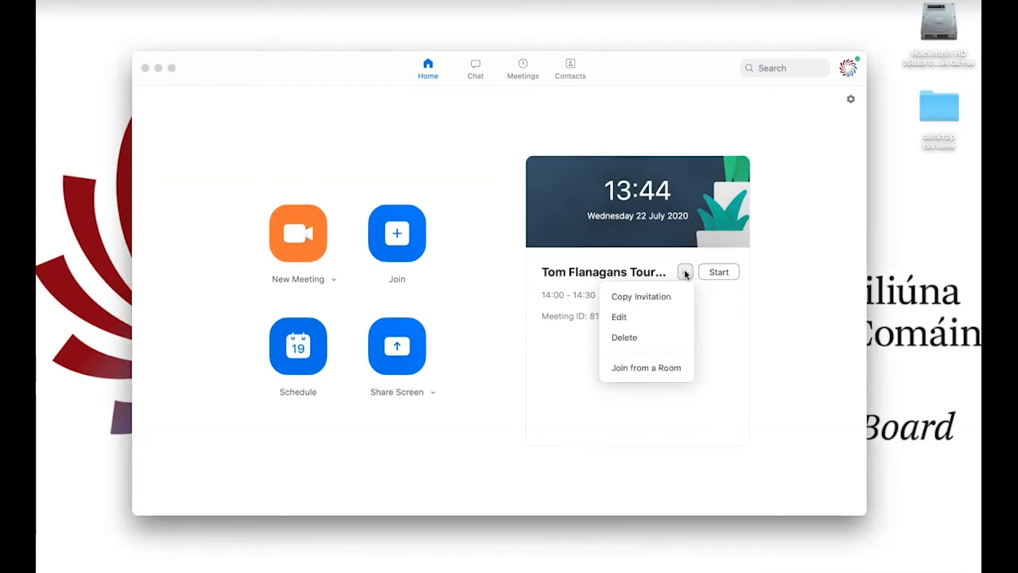
{"action": "left_click", "coordinate": [652, 297]}
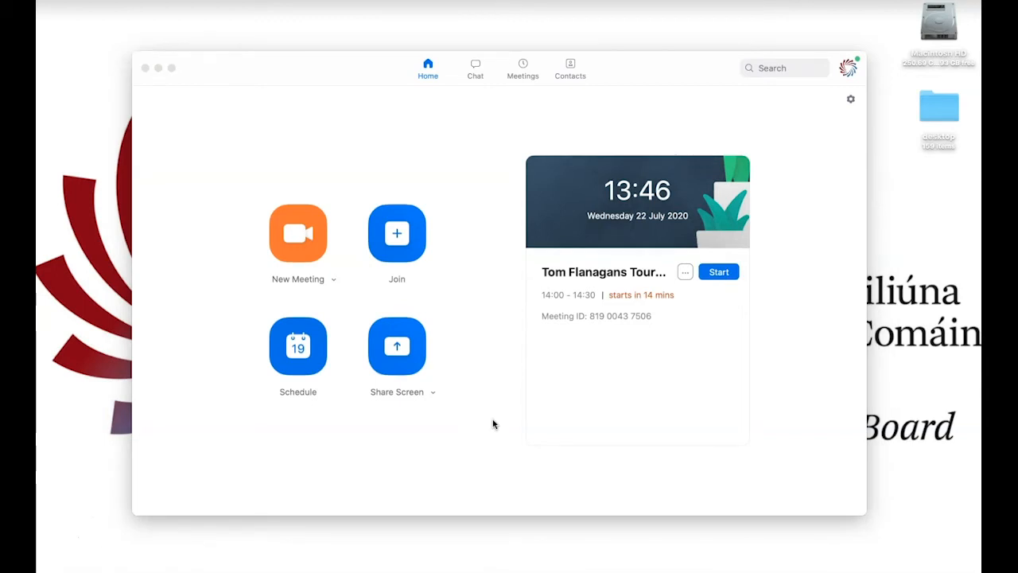
Switch to Chrome and sign in to the Microsoft account with the teacher's work e-mail address
{"action": "mouse_move", "coordinate": [479, 556]}
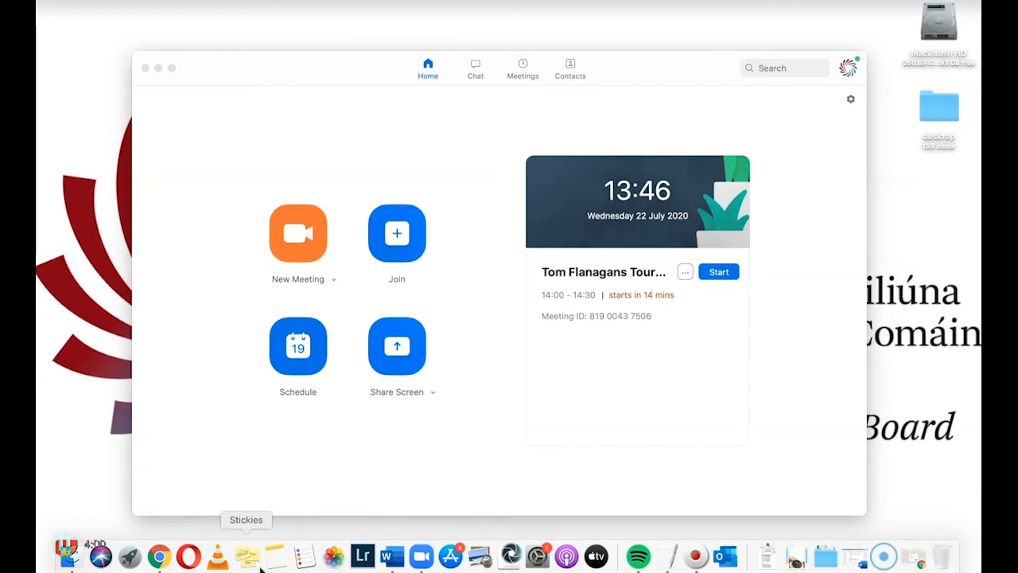
{"action": "left_click", "coordinate": [159, 557]}
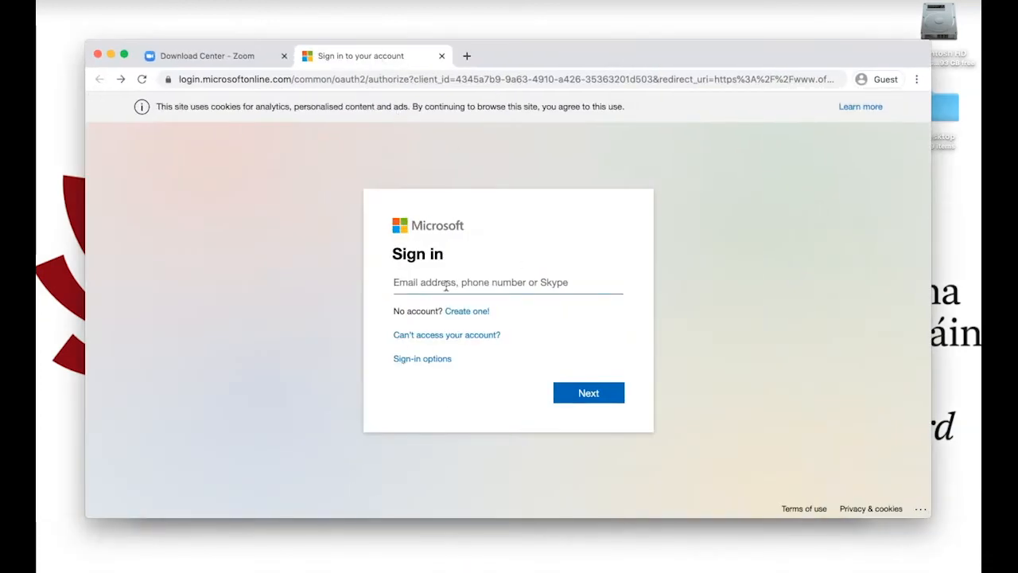
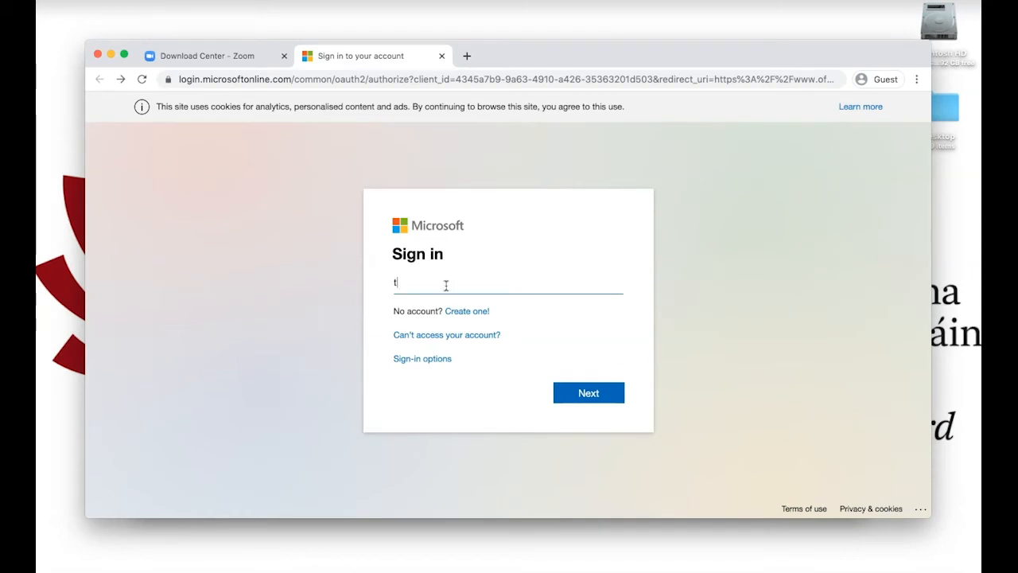
{"action": "key", "text": "Return"}
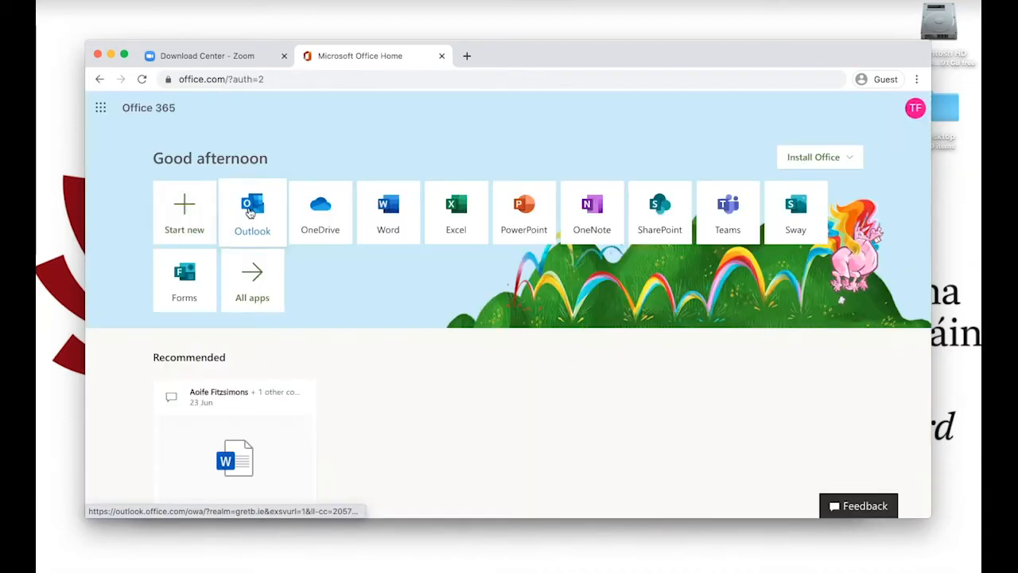
Start a new message in Outlook mail and paste the copied Zoom invitation into its body
{"action": "left_click", "coordinate": [249, 215]}
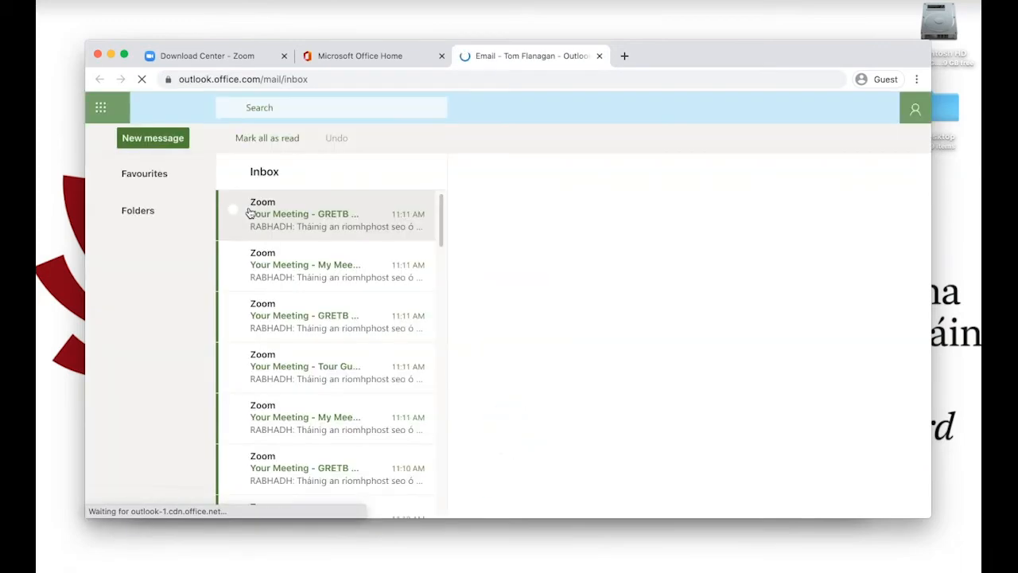
{"action": "left_click", "coordinate": [145, 138]}
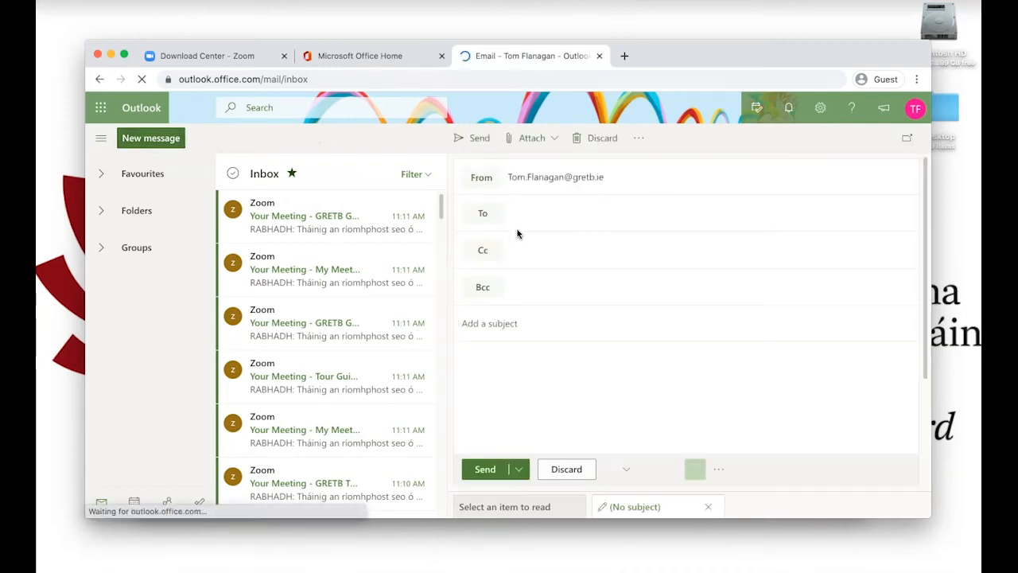
{"action": "left_click", "coordinate": [486, 357]}
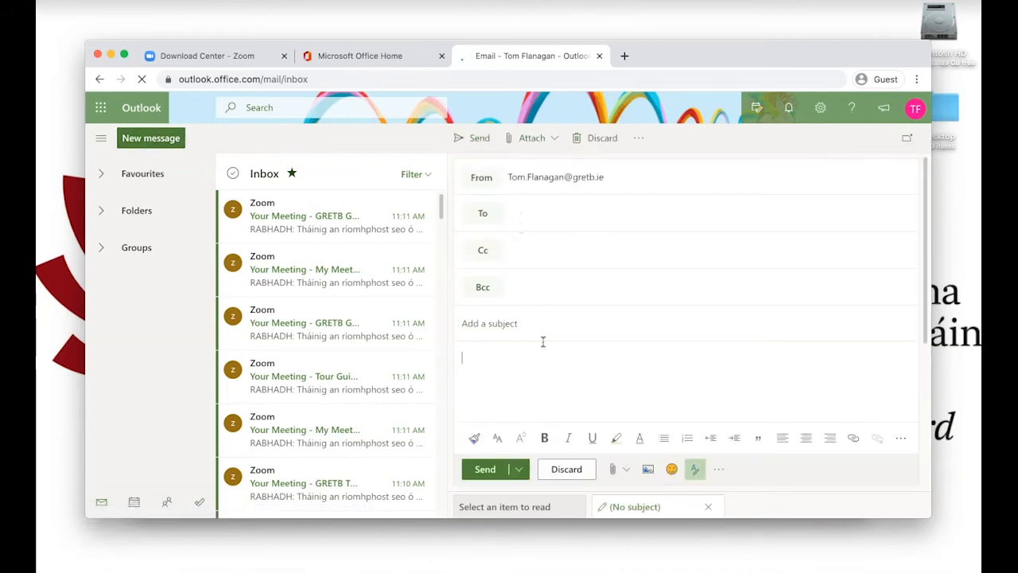
{"action": "left_click_drag", "start_coordinate": [690, 57], "coordinate": [653, 54]}
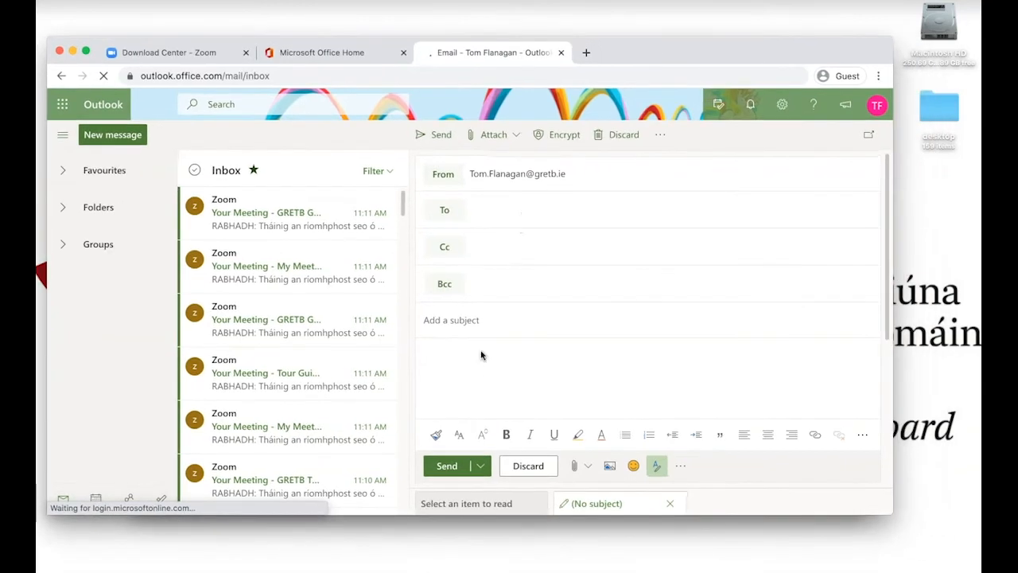
{"action": "right_click", "coordinate": [435, 359]}
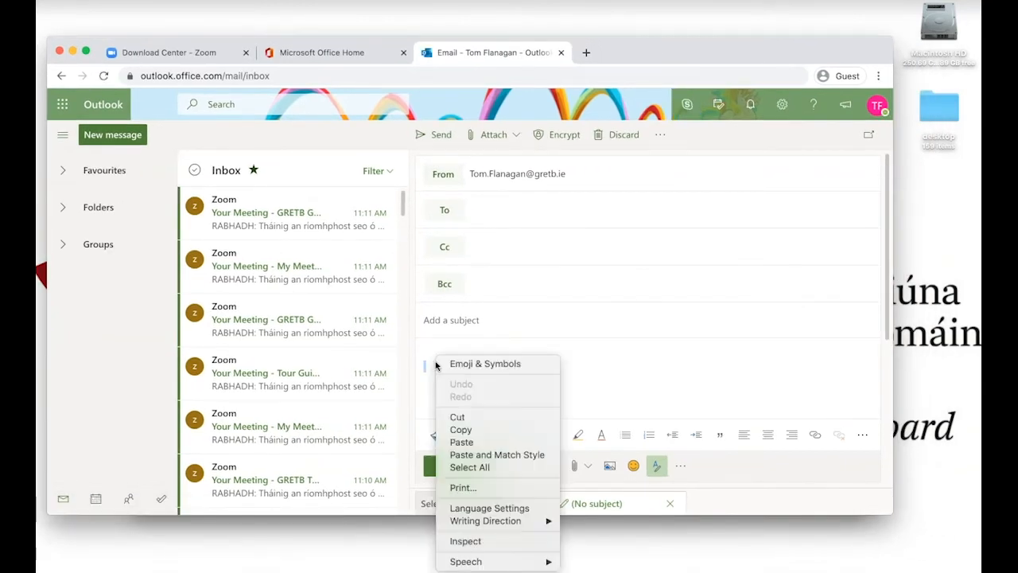
{"action": "left_click", "coordinate": [464, 442]}
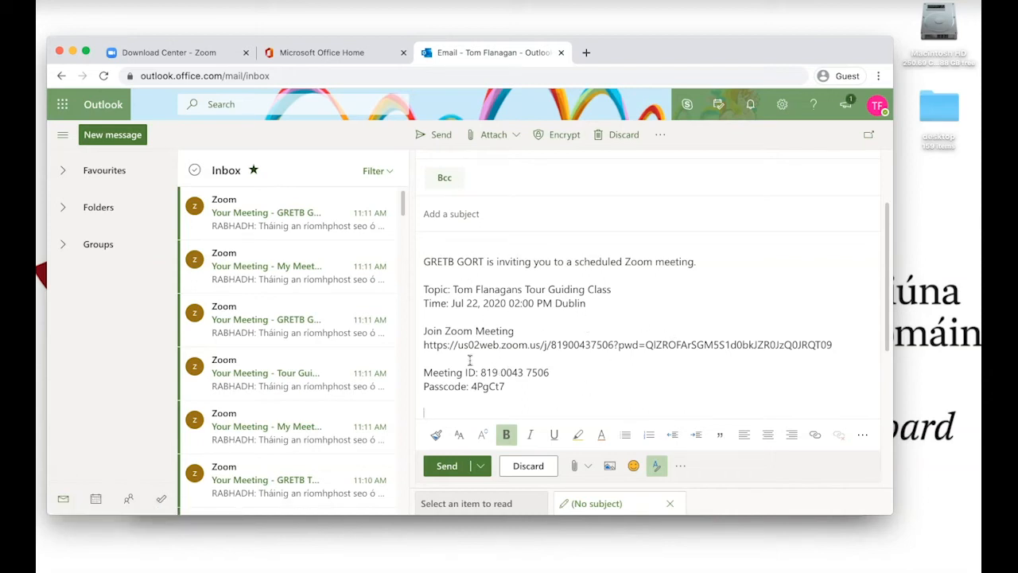
Set the message subject to "Tour Guiding class Zoom Link" and place the cursor in the Bcc field
{"action": "scroll", "coordinate": [621, 311], "scroll_direction": "up", "scroll_amount": 2}
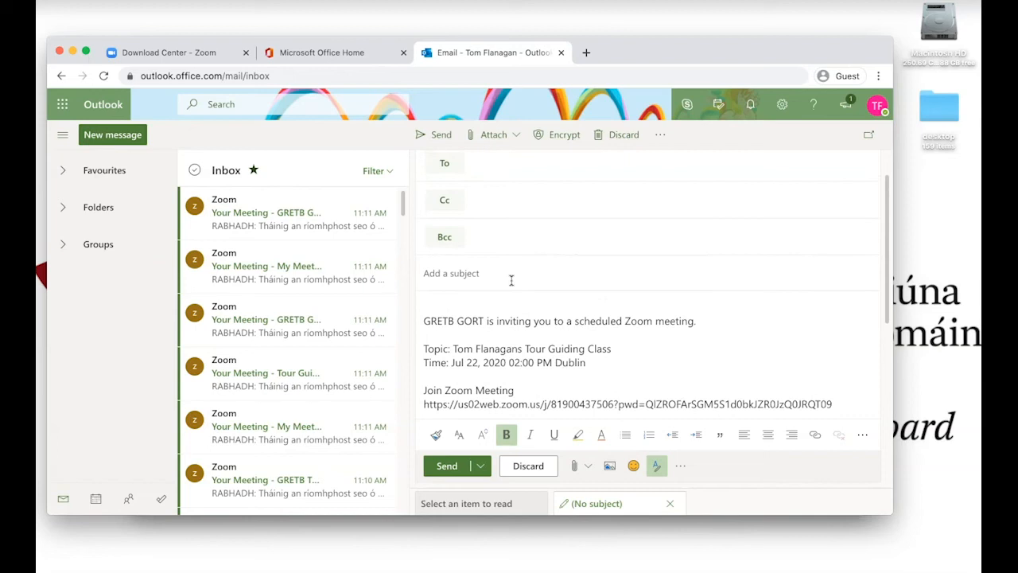
{"action": "scroll", "coordinate": [512, 280], "scroll_direction": "down", "scroll_amount": 2}
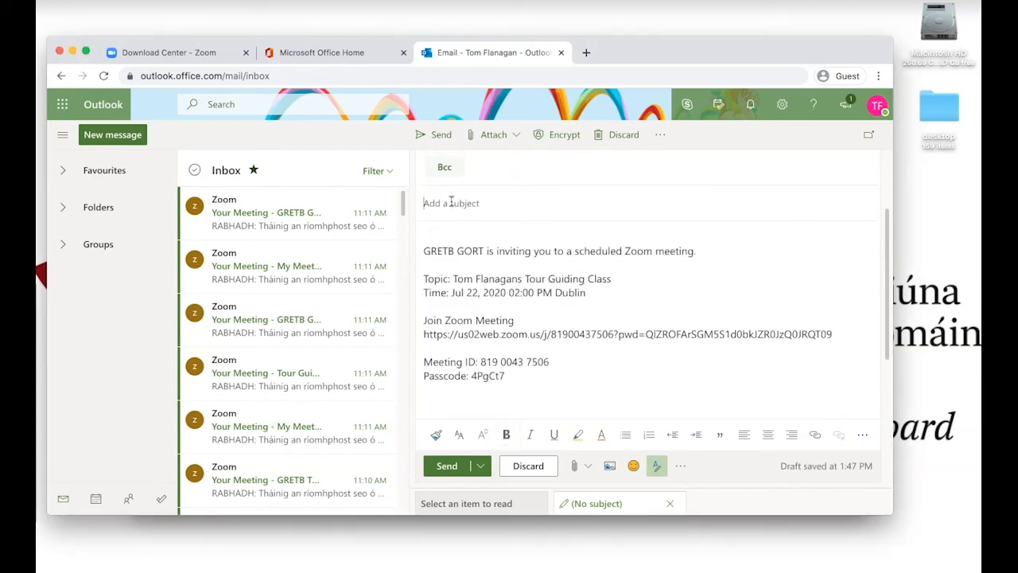
{"action": "scroll", "coordinate": [451, 203], "scroll_direction": "up", "scroll_amount": 2}
{"action": "left_click", "coordinate": [453, 307]}
{"action": "type", "text": "Tour Guiding class Zoom Link"}
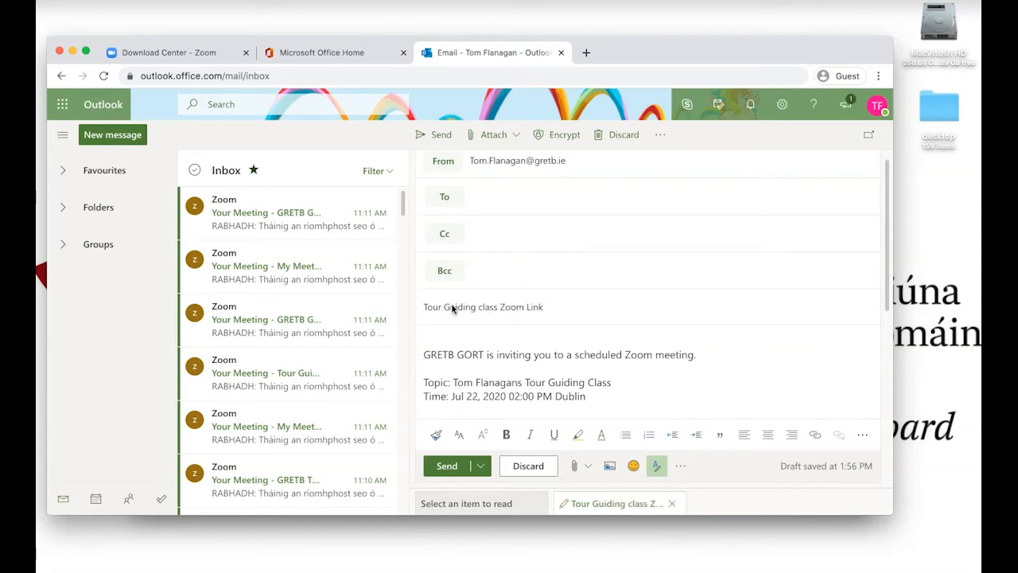
{"action": "left_click", "coordinate": [475, 272]}
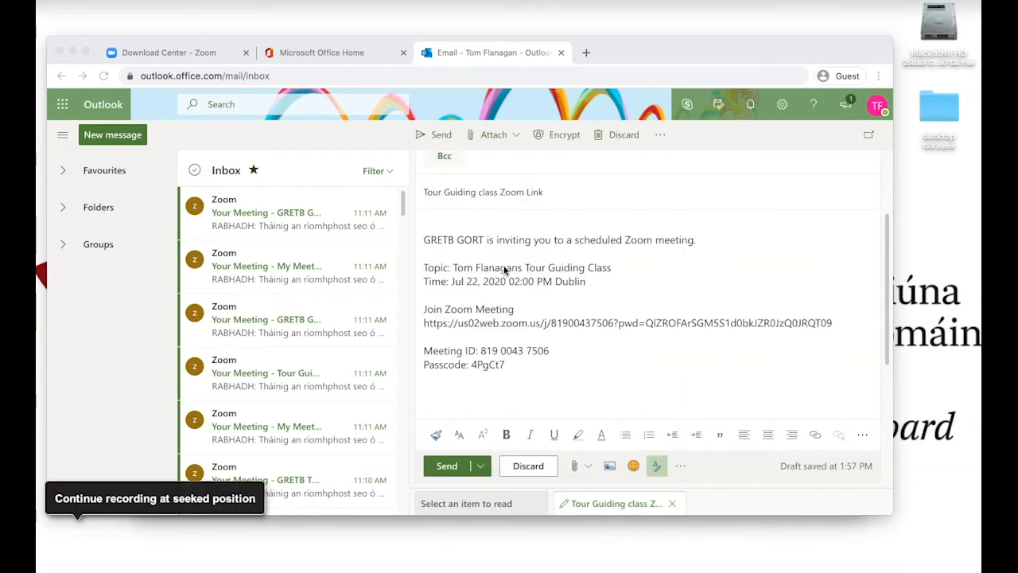
Copy the Zoom join link from the message body and paste it as the address in a new browser tab
{"action": "left_click", "coordinate": [834, 325]}
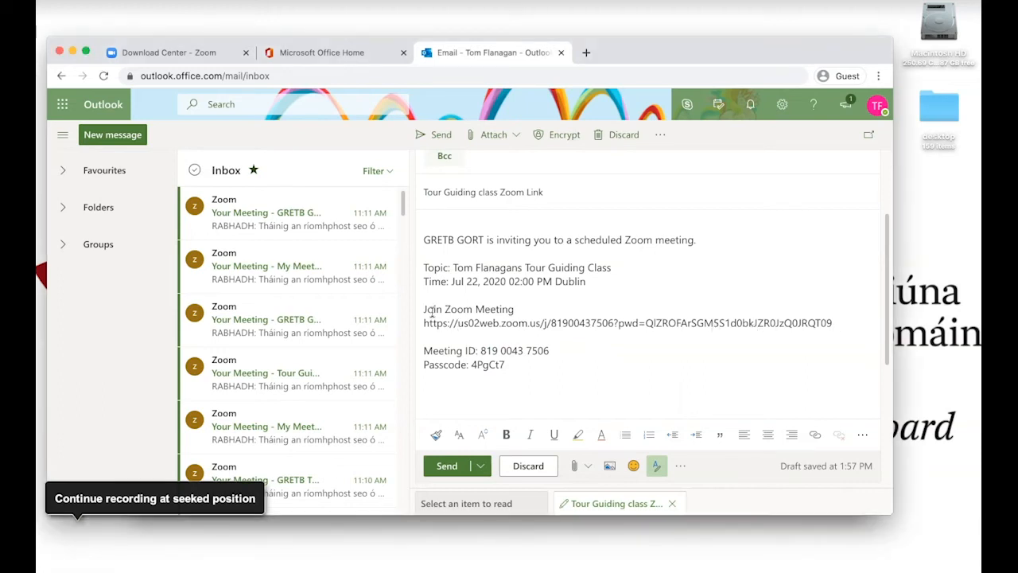
{"action": "left_click_drag", "start_coordinate": [423, 323], "coordinate": [832, 330]}
{"action": "key", "text": "super+c"}
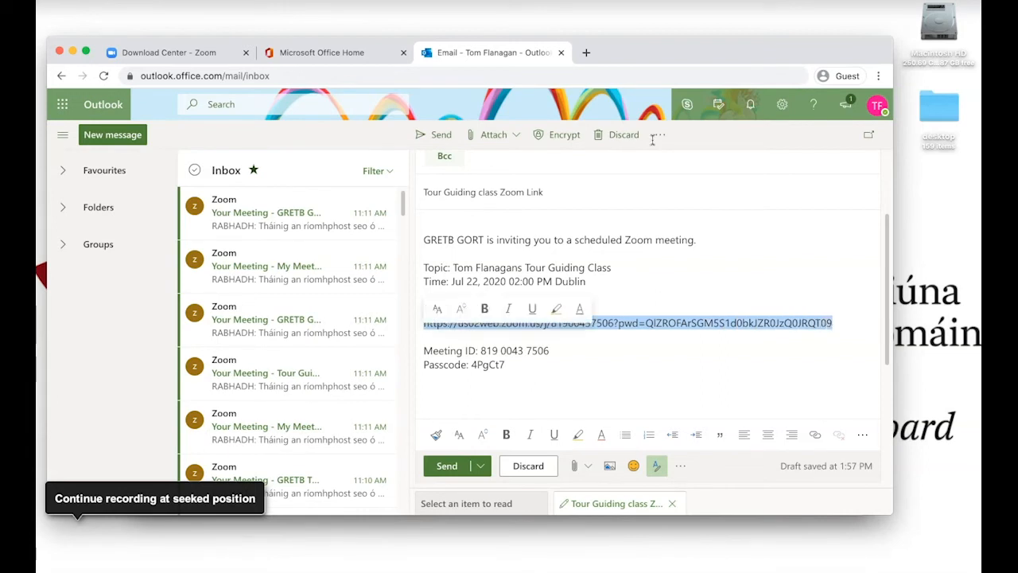
{"action": "left_click", "coordinate": [587, 53]}
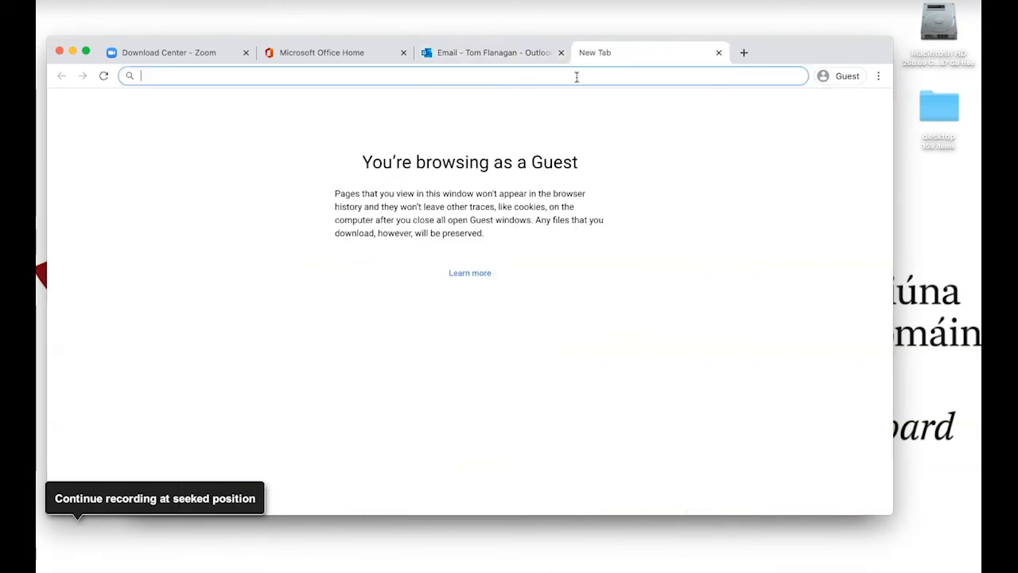
{"action": "key", "text": "super+v"}
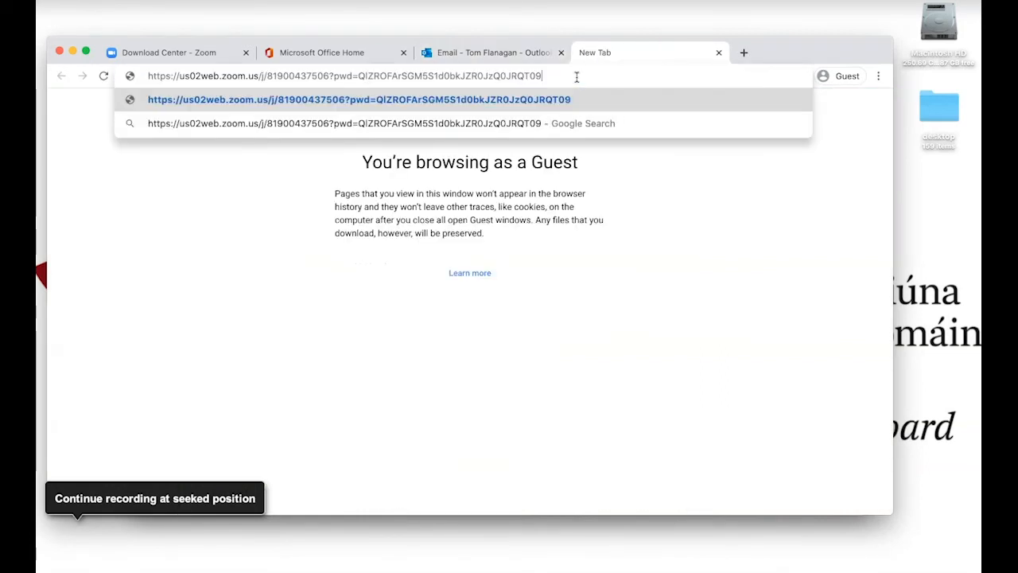
Return to the Outlook message's browser tab and go to zoom.us there
{"action": "left_click", "coordinate": [495, 53]}
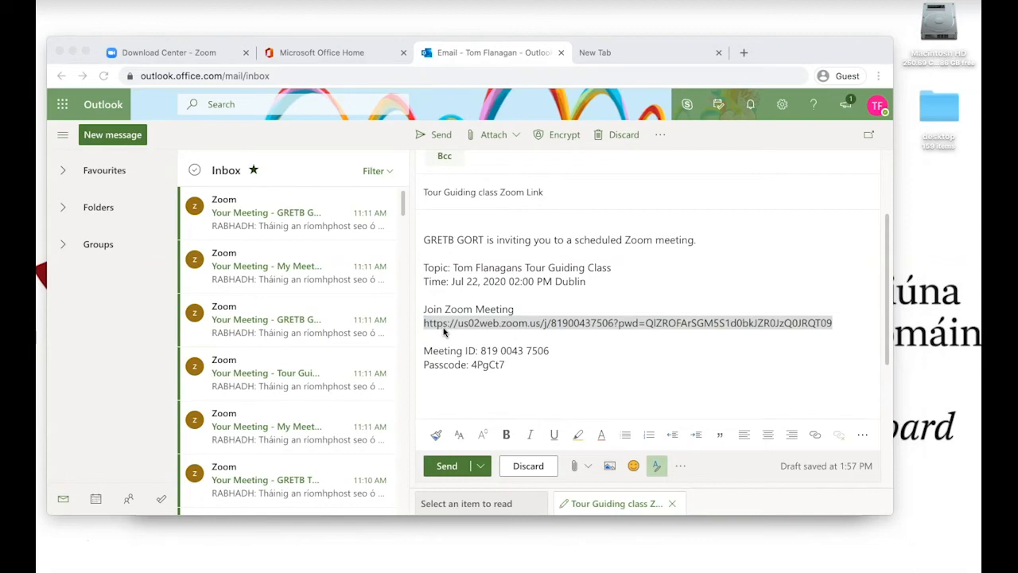
{"action": "left_click", "coordinate": [288, 75]}
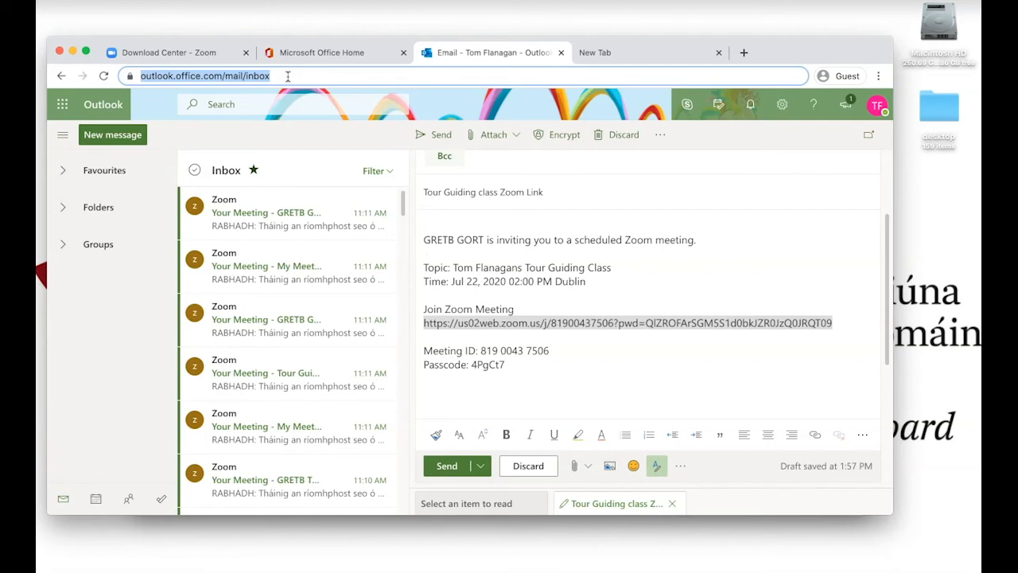
{"action": "type", "text": "zoom.u"}
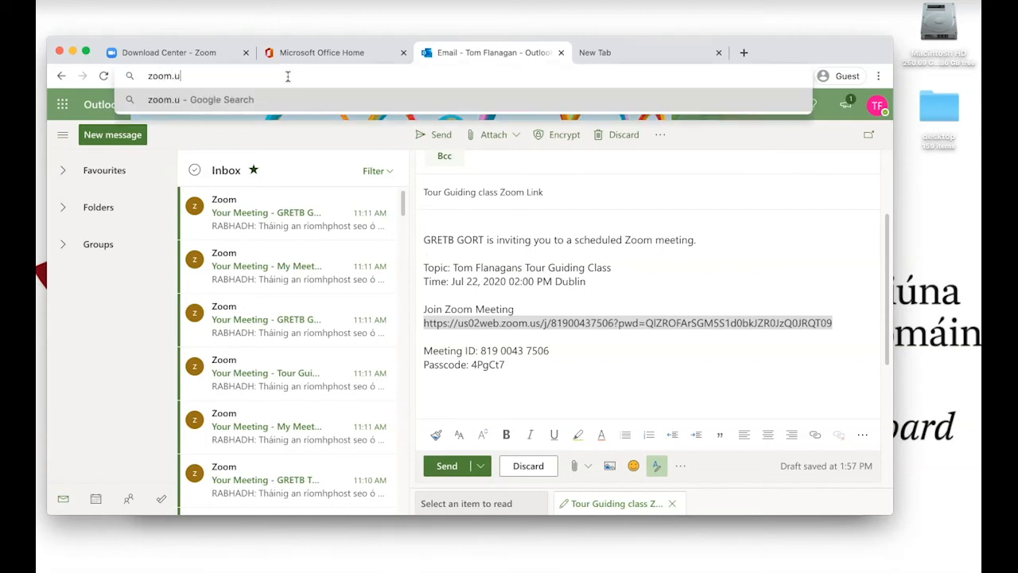
{"action": "type", "text": "s"}
{"action": "key", "text": "Return"}
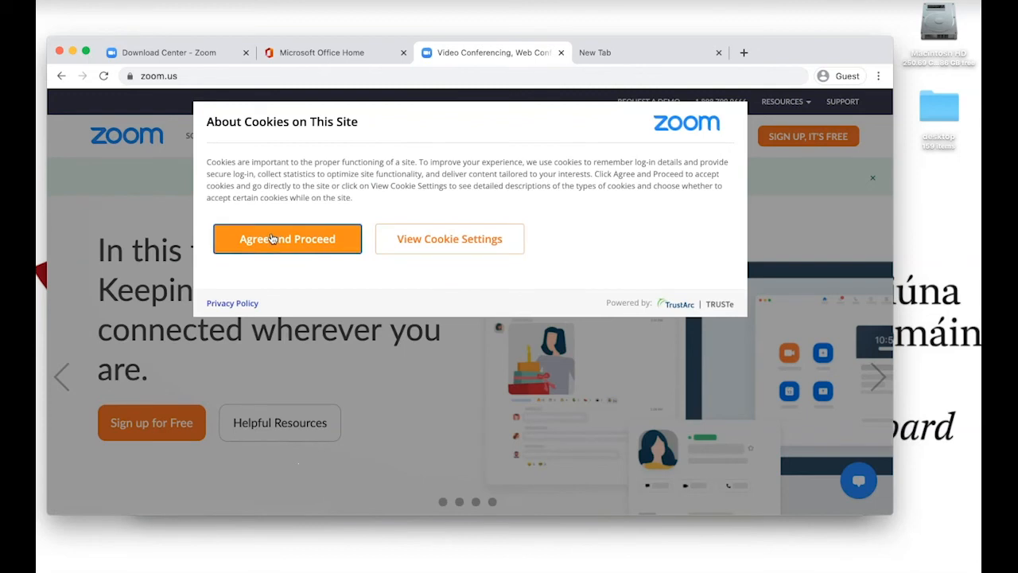
Accept the Zoom site's cookies, close the confirmation and open the sign-in page
{"action": "left_click", "coordinate": [271, 238]}
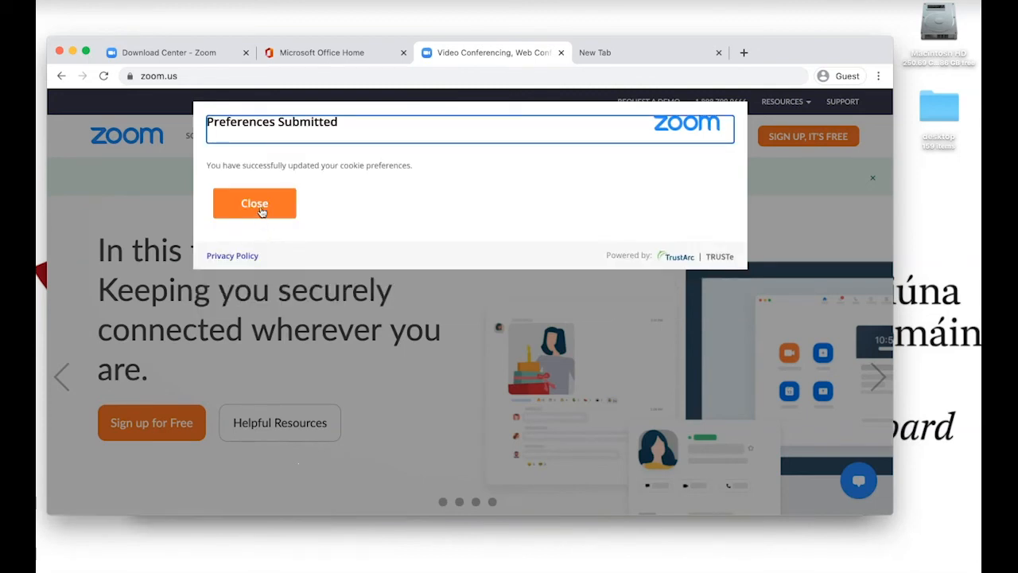
{"action": "left_click", "coordinate": [254, 205]}
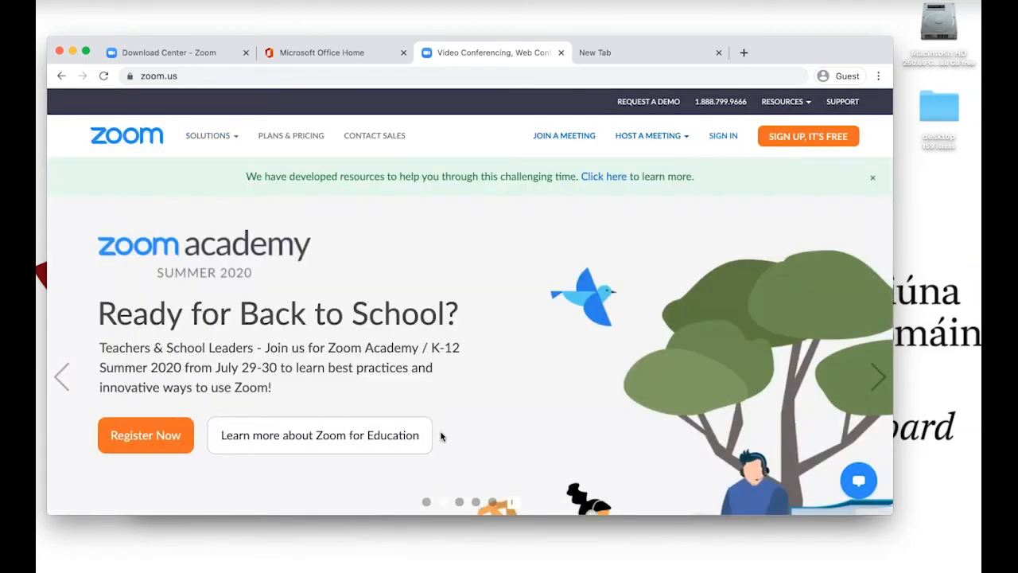
{"action": "left_click", "coordinate": [723, 136]}
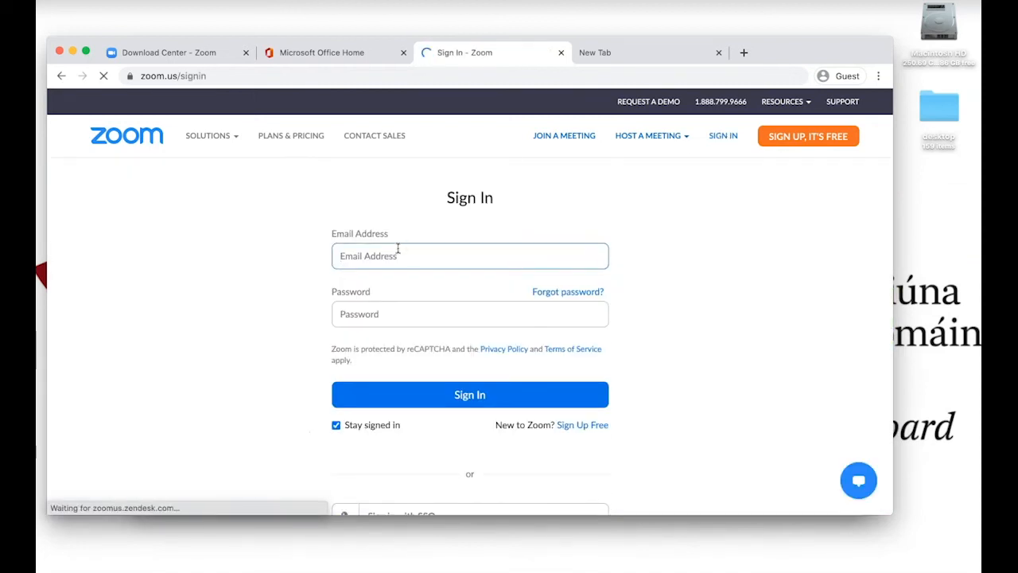
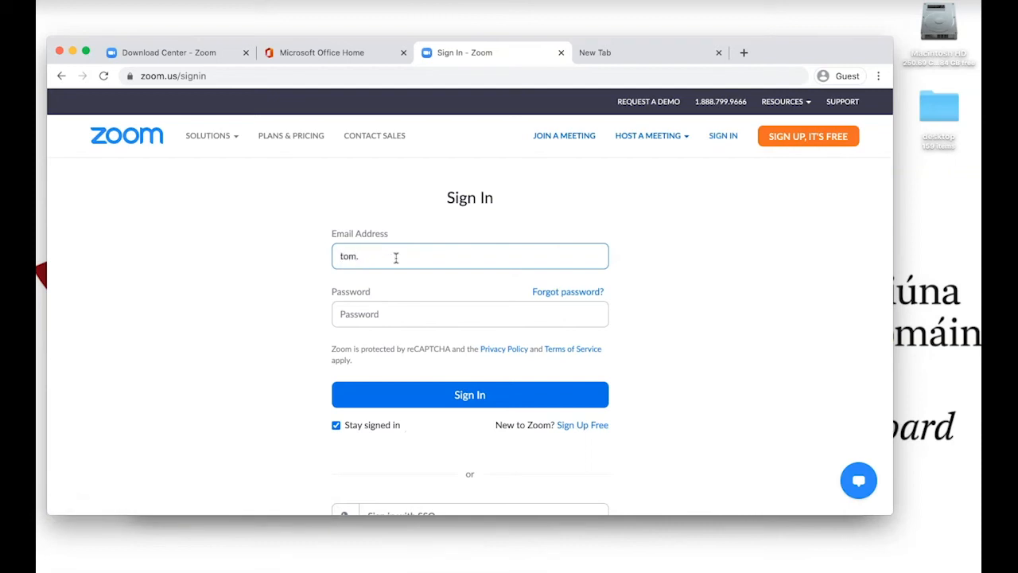
Sign in to Zoom with the account's e-mail address and password
{"action": "left_click", "coordinate": [386, 314]}
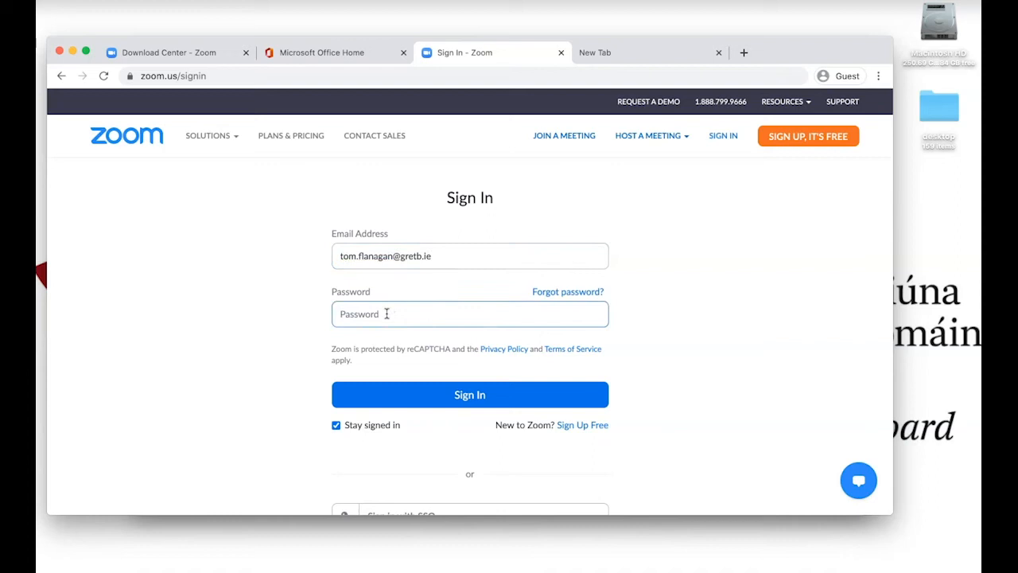
{"action": "type", "text": "•••"}
{"action": "left_click", "coordinate": [433, 407]}
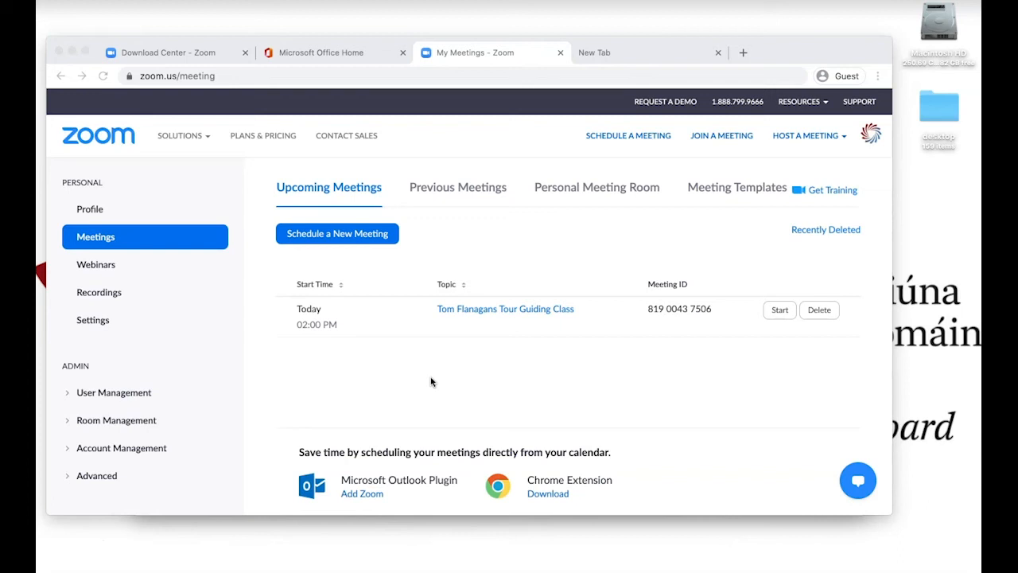
Go to the account's meetings list and start scheduling a new meeting
{"action": "left_click", "coordinate": [102, 237]}
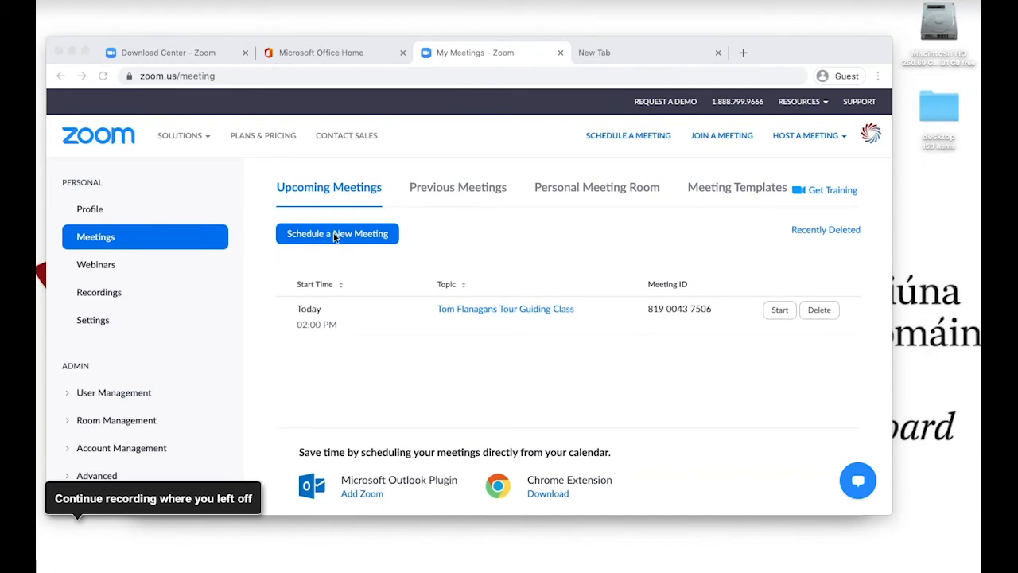
{"action": "left_click", "coordinate": [335, 235]}
{"action": "left_click", "coordinate": [334, 235]}
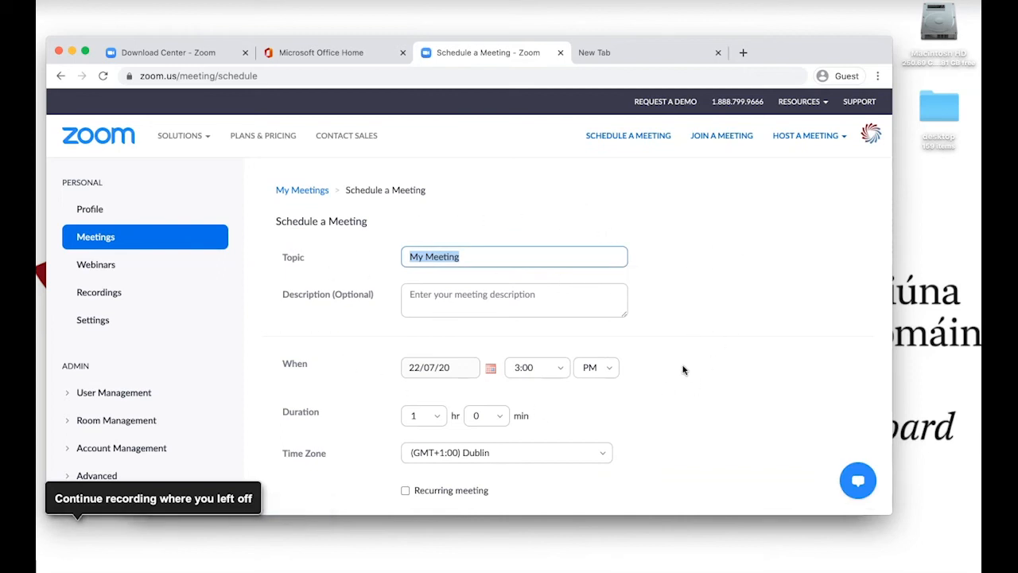
Replace the default meeting topic with the teacher's name followed by "Class", leaving the optional description empty
{"action": "left_click", "coordinate": [484, 258]}
{"action": "left_click_drag", "start_coordinate": [486, 258], "coordinate": [404, 255]}
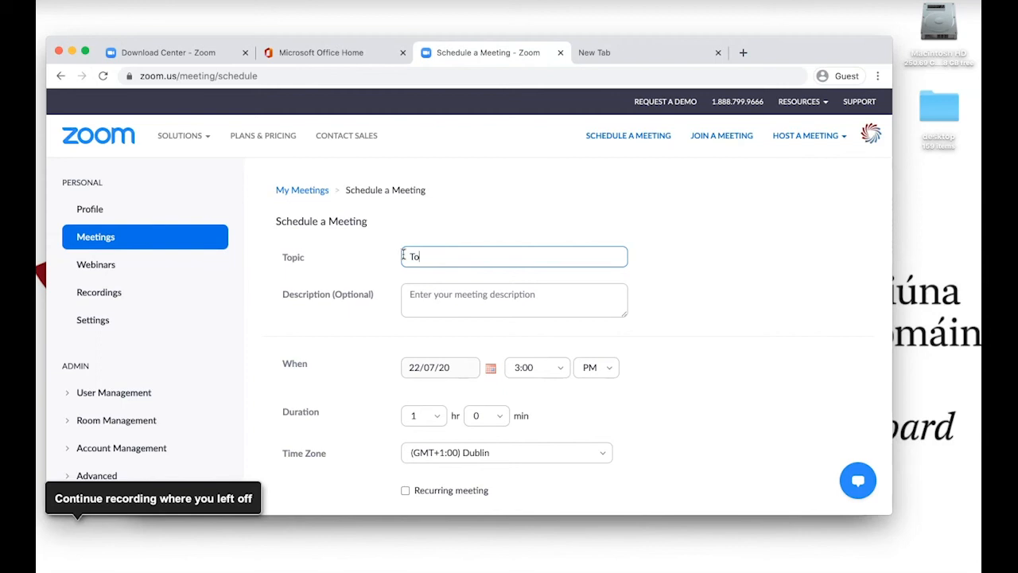
{"action": "left_click", "coordinate": [447, 297]}
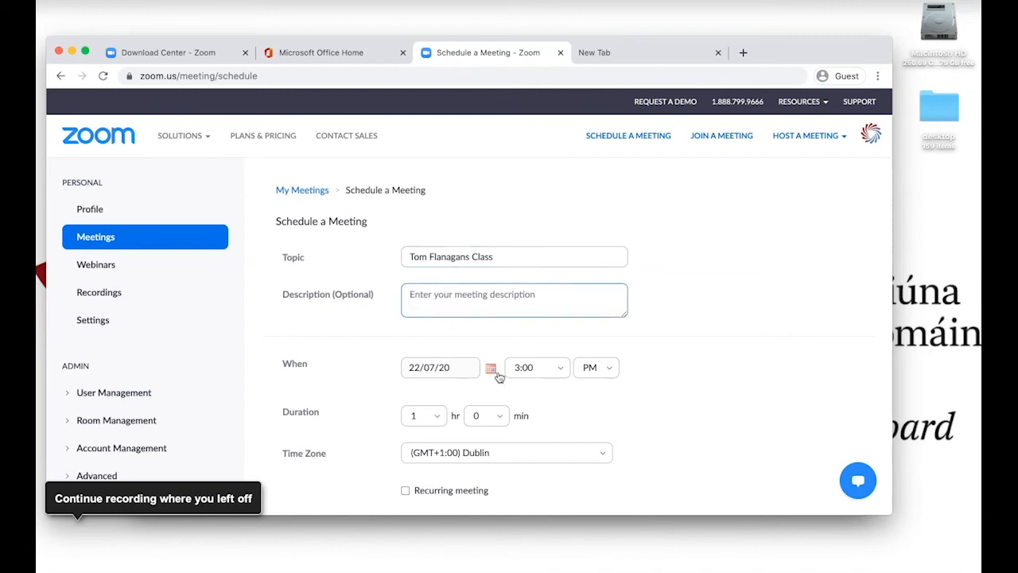
Try the recurring meeting option to show its recurrence settings, and switch it off again
{"action": "scroll", "coordinate": [488, 374], "scroll_direction": "down", "scroll_amount": 3}
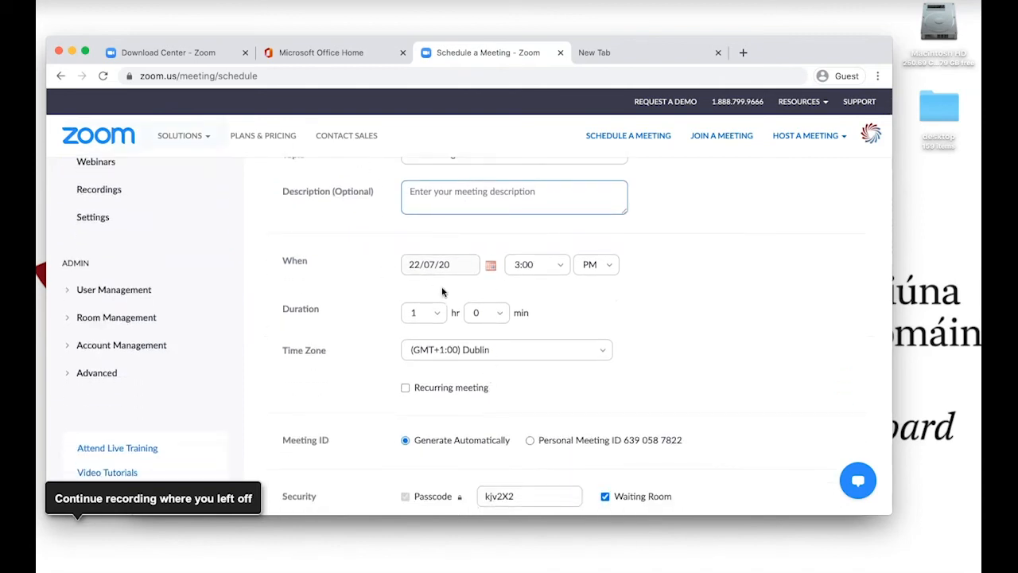
{"action": "scroll", "coordinate": [517, 382], "scroll_direction": "down", "scroll_amount": 4}
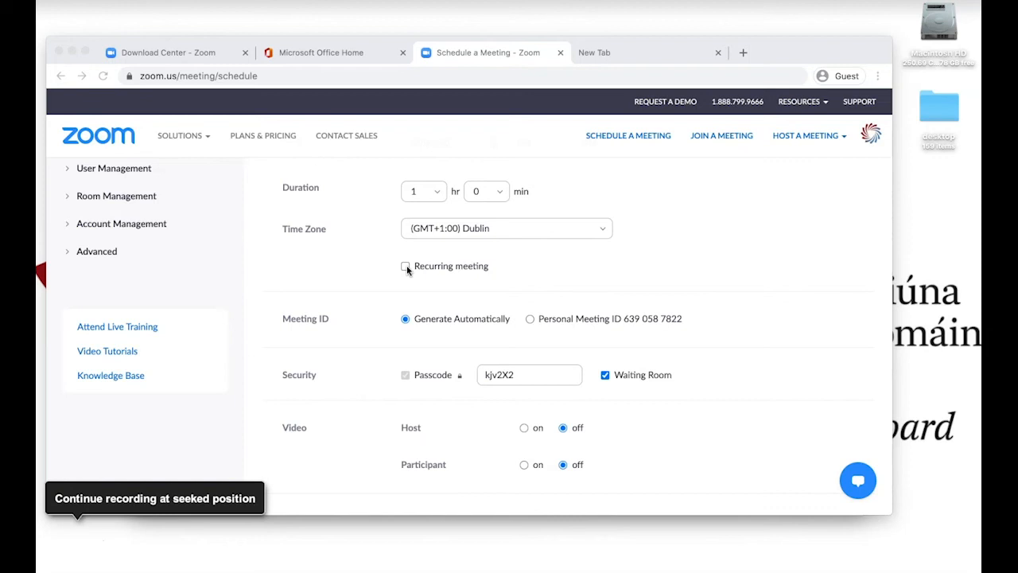
{"action": "left_click", "coordinate": [408, 269]}
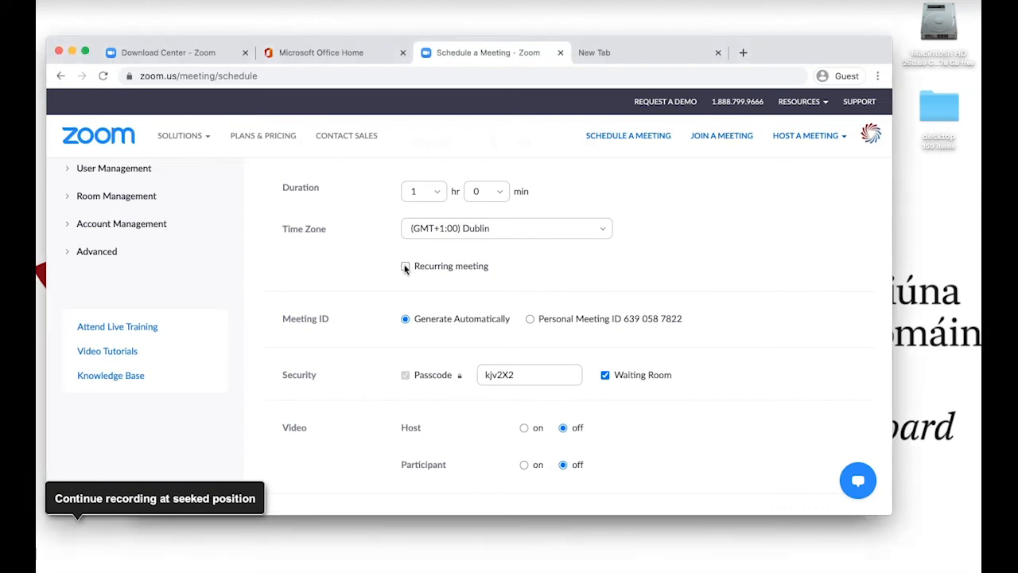
{"action": "left_click", "coordinate": [405, 267]}
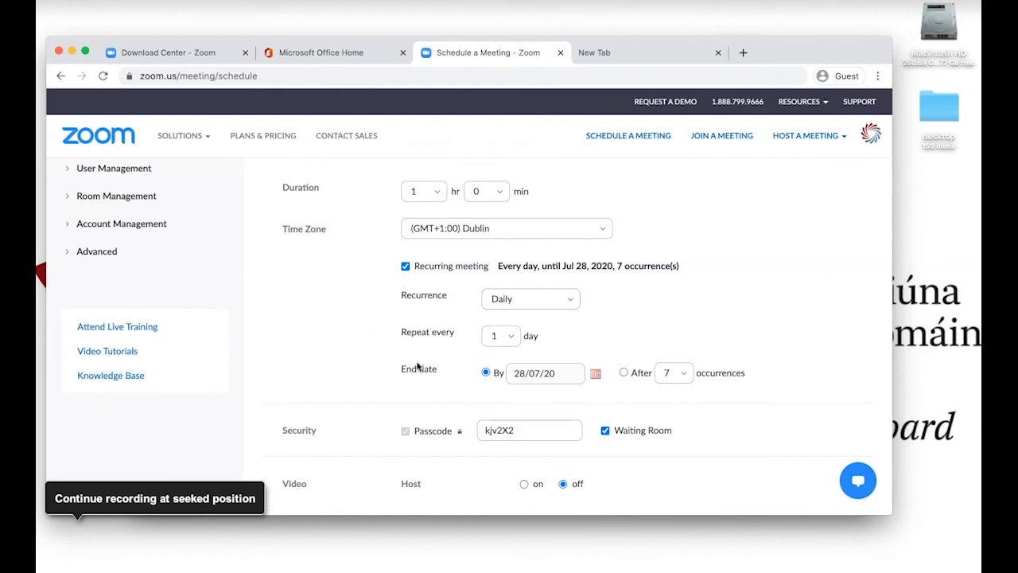
{"action": "left_click", "coordinate": [406, 267]}
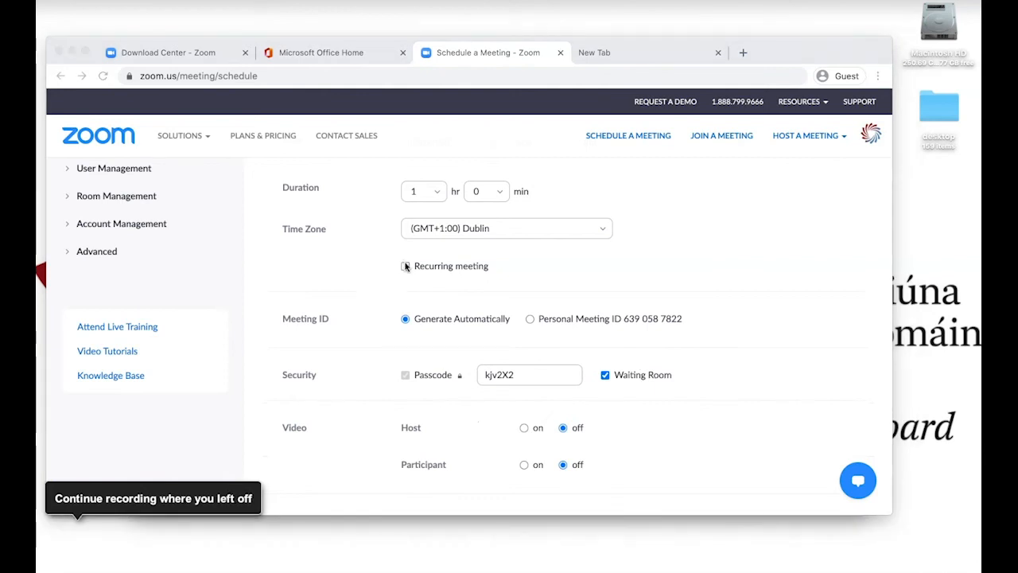
Turn video on for both the host and the participants of the meeting
{"action": "scroll", "coordinate": [455, 422], "scroll_direction": "down", "scroll_amount": 3}
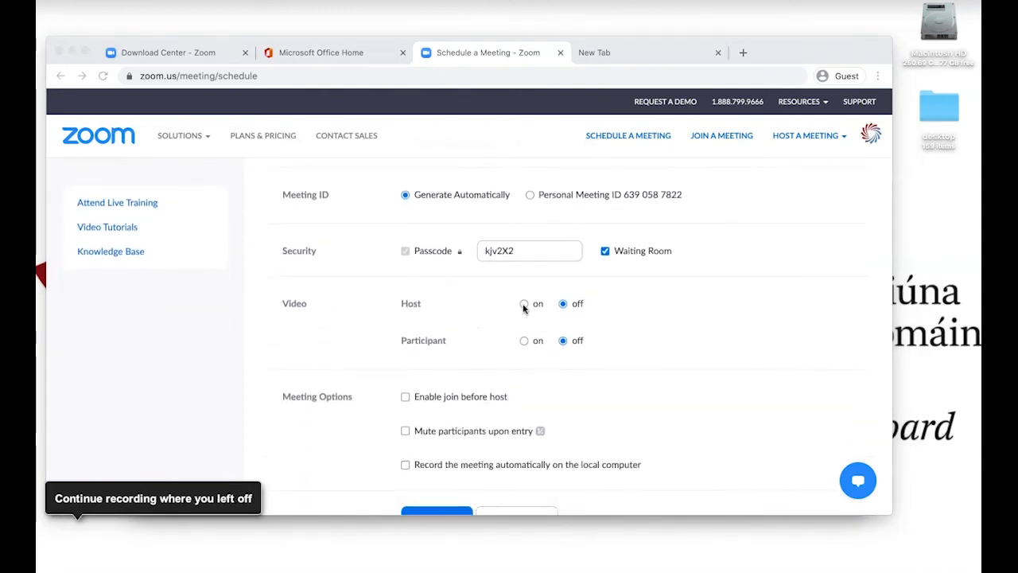
{"action": "left_click", "coordinate": [524, 305]}
{"action": "left_click", "coordinate": [523, 340]}
Enable joining before the host and muting participants upon entry, and save the meeting
{"action": "scroll", "coordinate": [501, 355], "scroll_direction": "down", "scroll_amount": 3}
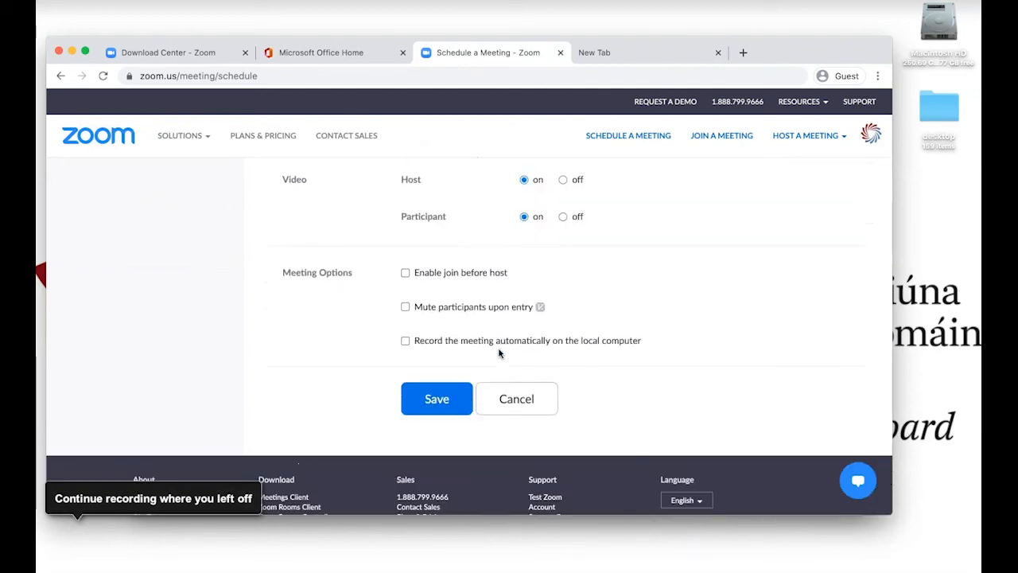
{"action": "left_click", "coordinate": [406, 273]}
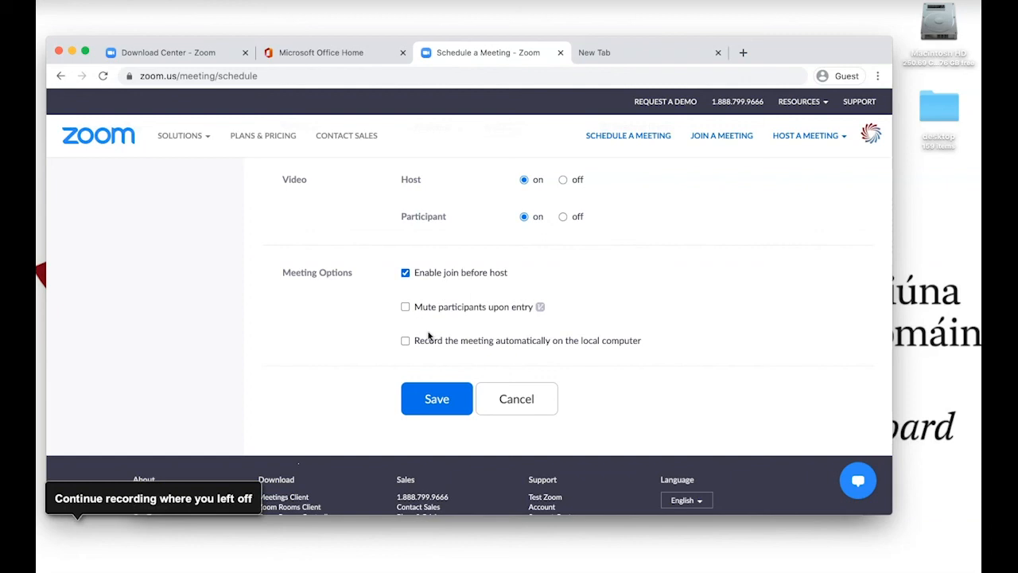
{"action": "left_click", "coordinate": [405, 308]}
{"action": "left_click", "coordinate": [437, 400]}
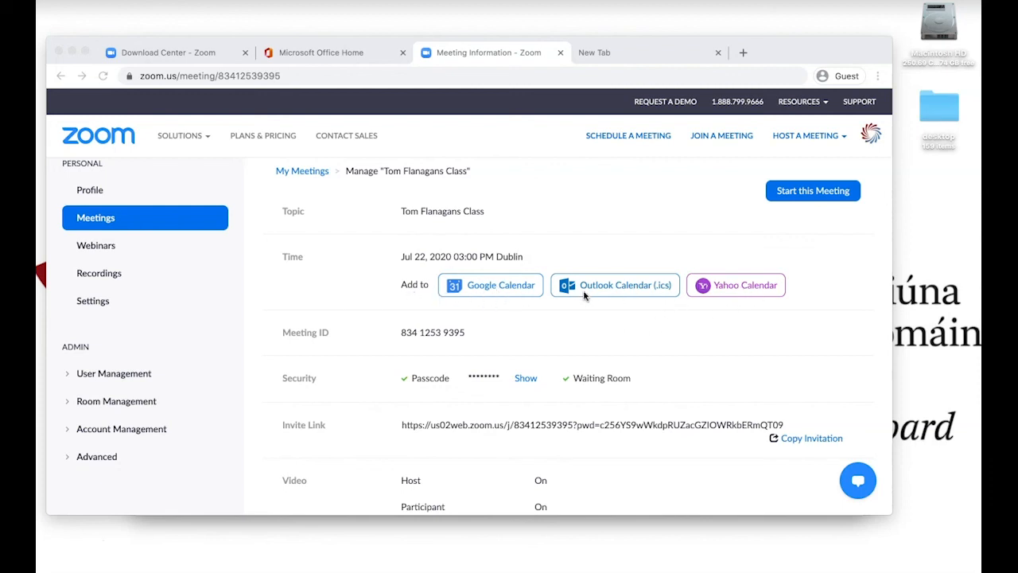
Copy the full invitation text of the saved meeting and close the invitation dialog
{"action": "scroll", "coordinate": [634, 373], "scroll_direction": "down", "scroll_amount": 3}
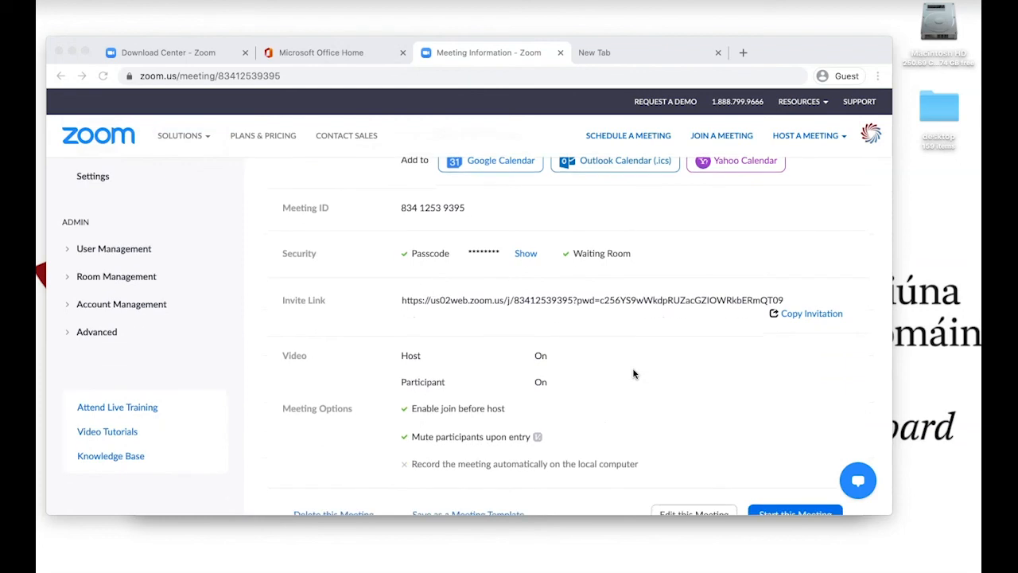
{"action": "left_click", "coordinate": [811, 315]}
{"action": "left_click", "coordinate": [810, 315]}
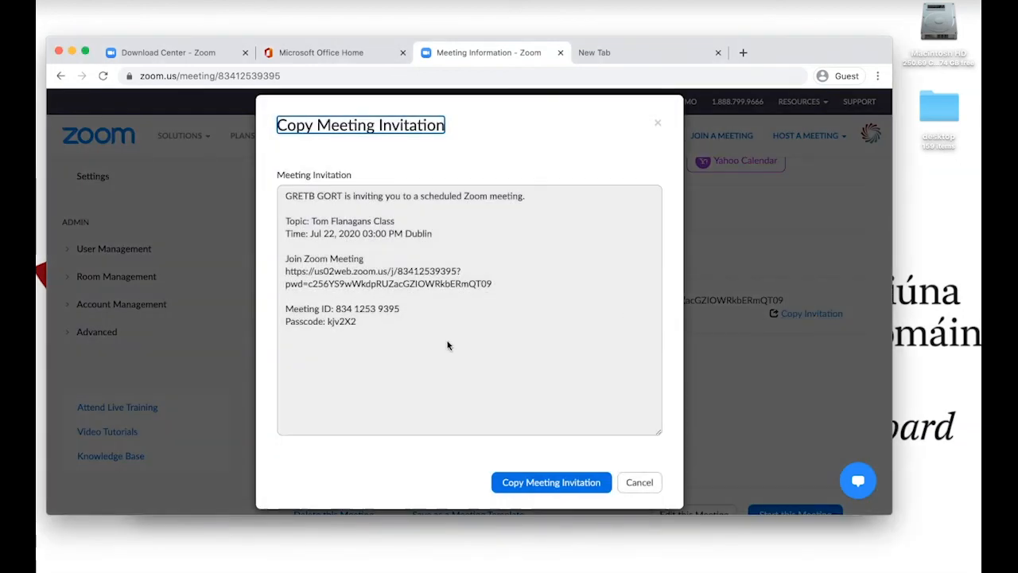
{"action": "left_click", "coordinate": [540, 484]}
{"action": "left_click", "coordinate": [540, 484]}
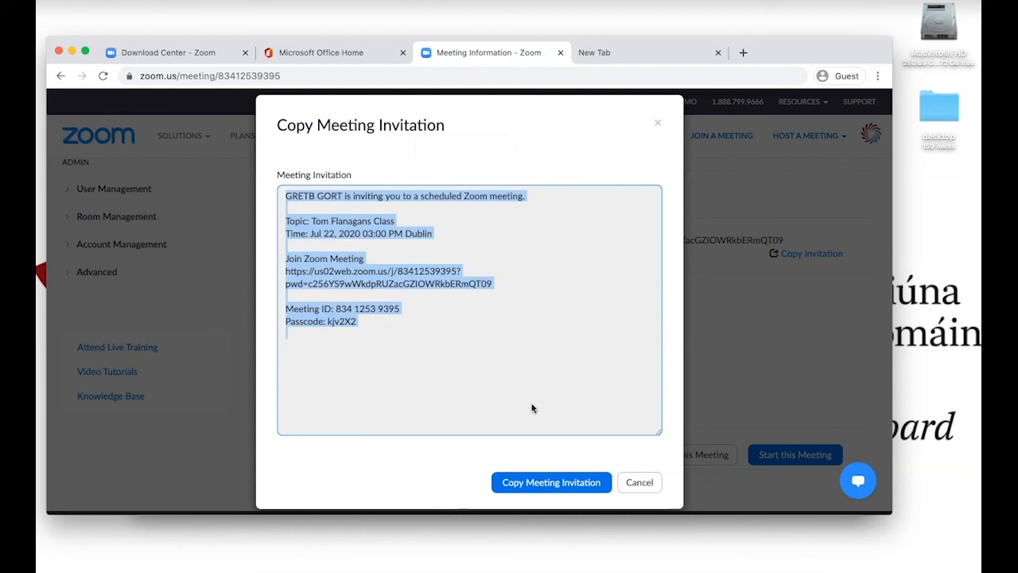
{"action": "left_click", "coordinate": [639, 482]}
{"action": "scroll", "coordinate": [649, 350], "scroll_direction": "down", "scroll_amount": 2}
{"action": "scroll", "coordinate": [649, 350], "scroll_direction": "up", "scroll_amount": 2}
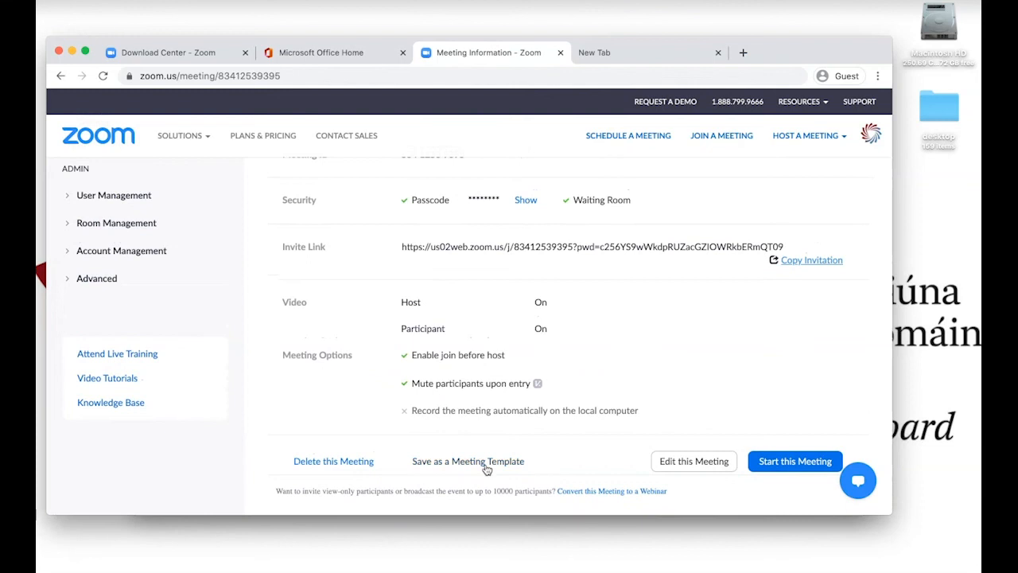